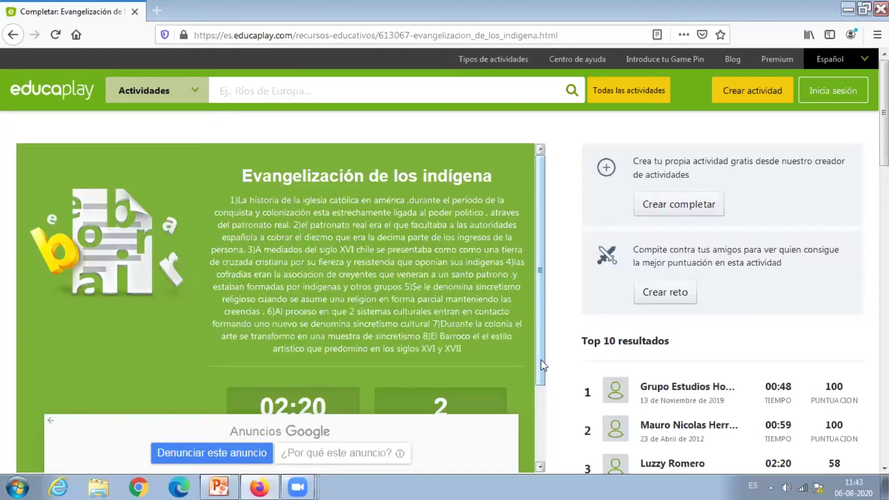
Start the fill-in-the-blanks activity and complete sentence 1 with "politico" and "patronato" and sentence 2 with "diezmo"
scroll(541, 389, down, 3)
click(383, 392)
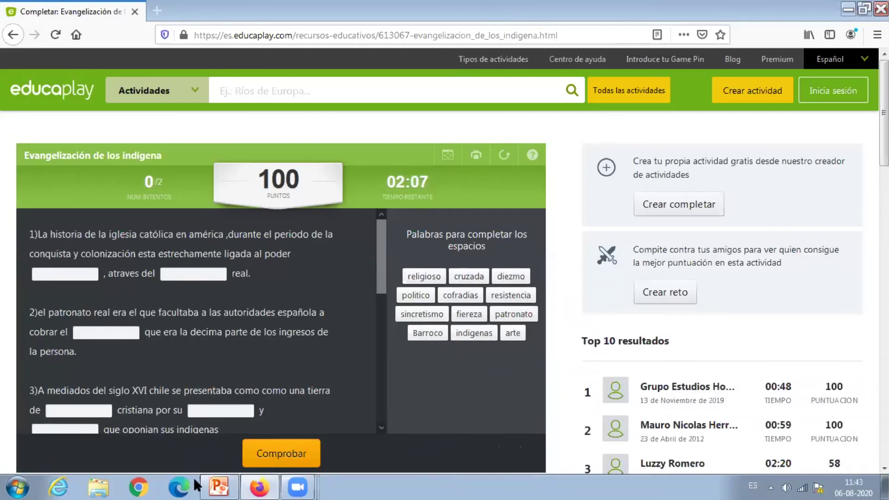
click(416, 295)
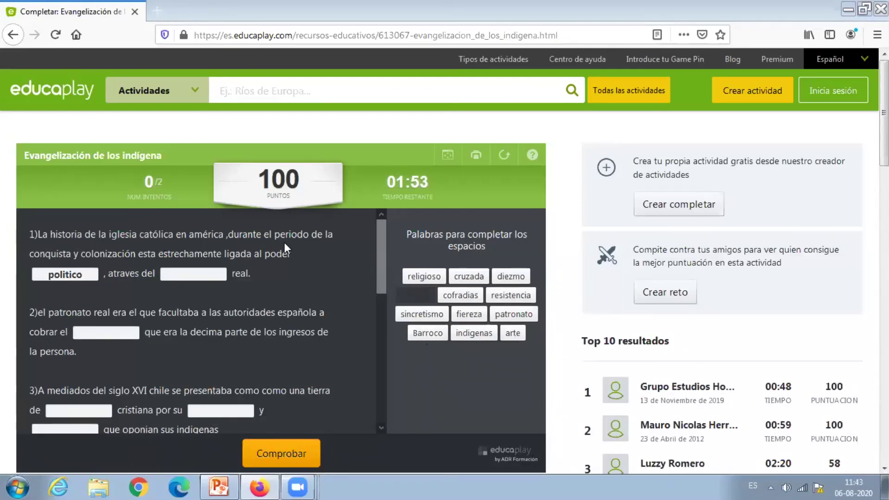
drag(502, 321, 90, 276)
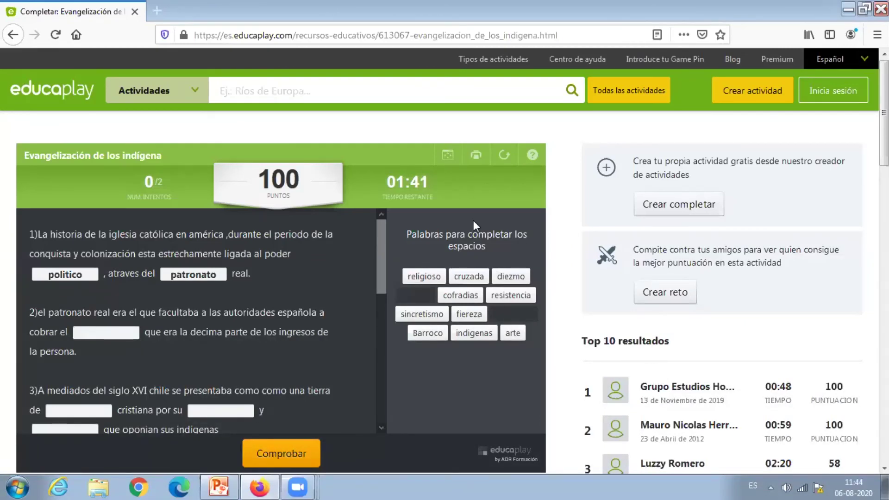
click(512, 278)
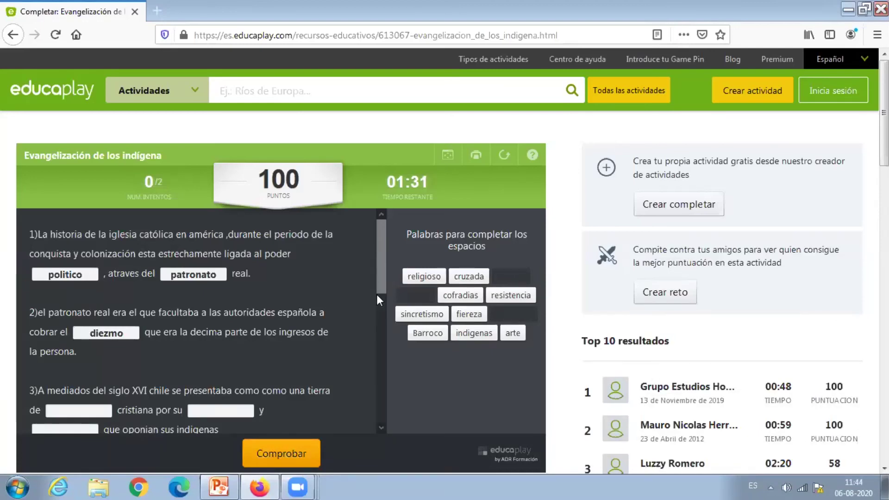
Complete the three blanks of sentence 3 with "cruzada", "fiereza" and "resistencia", in that order
drag(379, 285, 379, 293)
scroll(382, 333, down, 2)
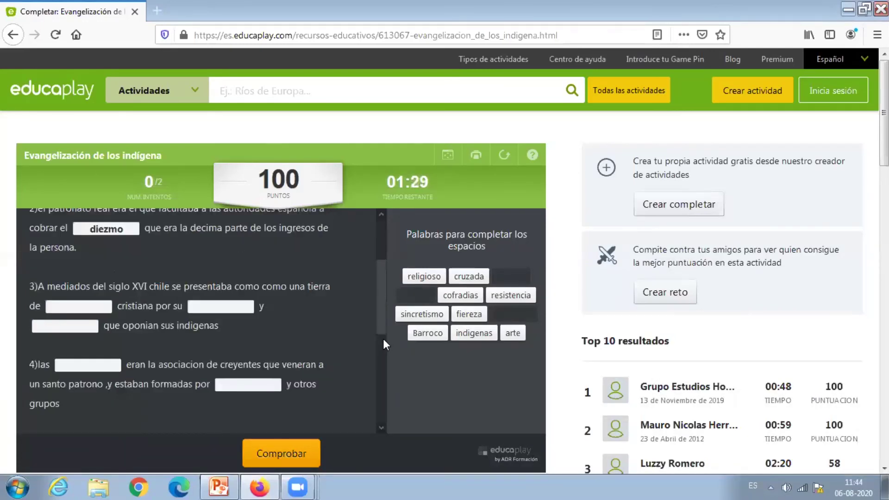
scroll(382, 338, down, 1)
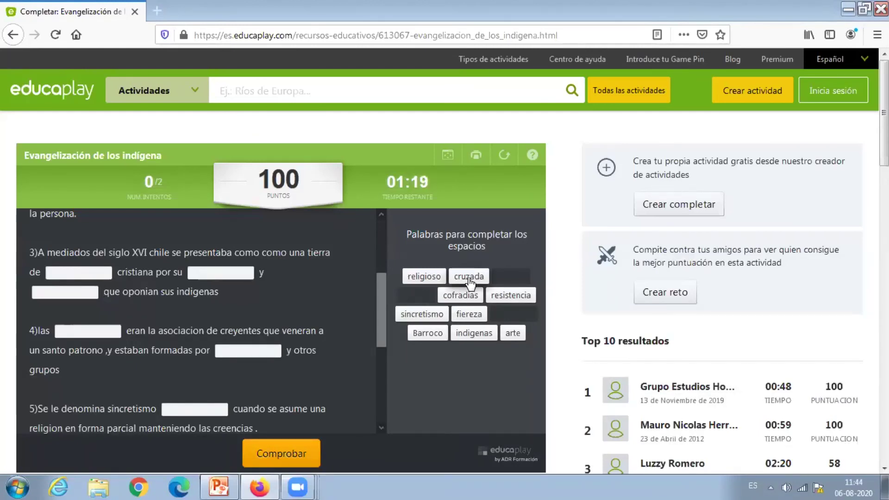
drag(468, 278, 79, 273)
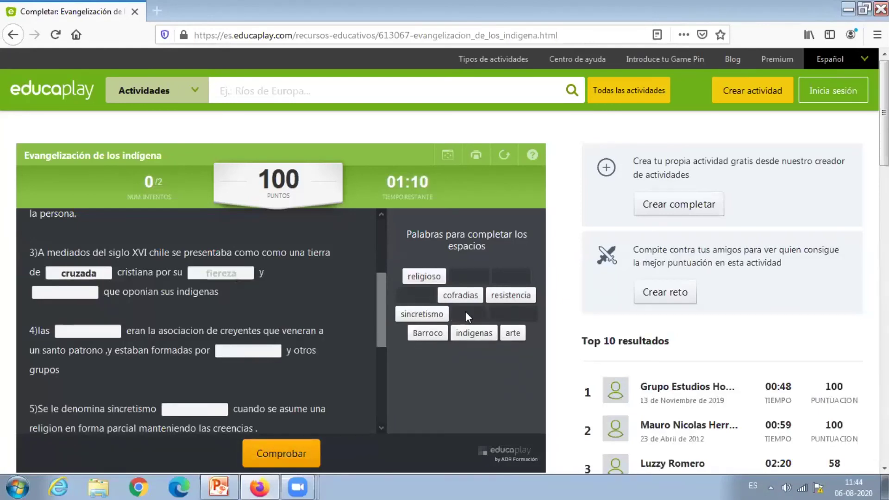
drag(467, 316, 221, 273)
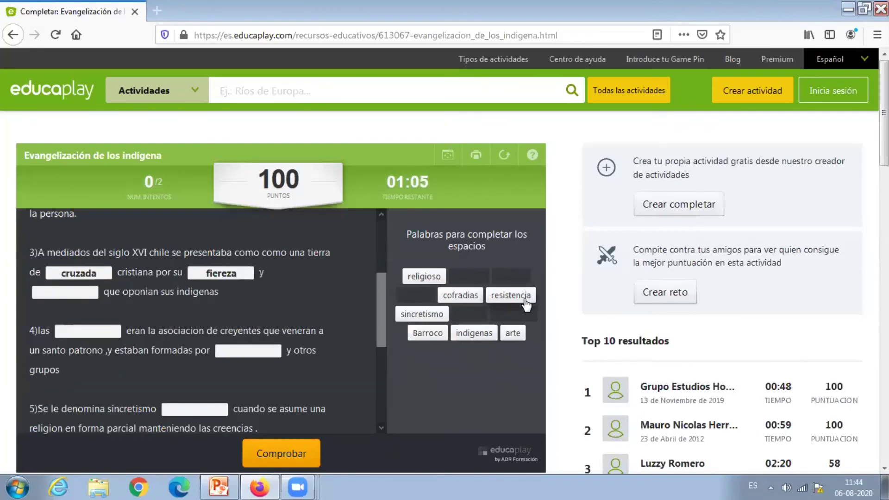
drag(503, 299, 65, 292)
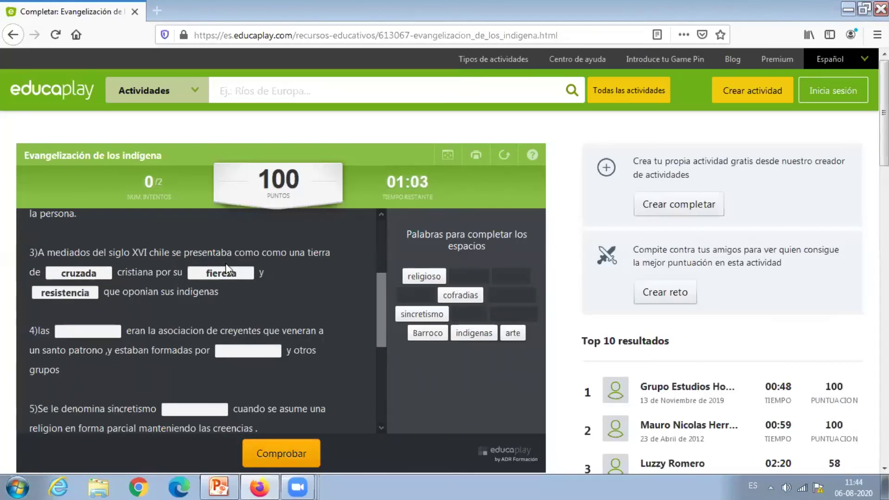
Complete the two blanks of sentence 4 with "cofradias" and "indigenas"
scroll(340, 294, down, 1)
scroll(340, 298, down, 2)
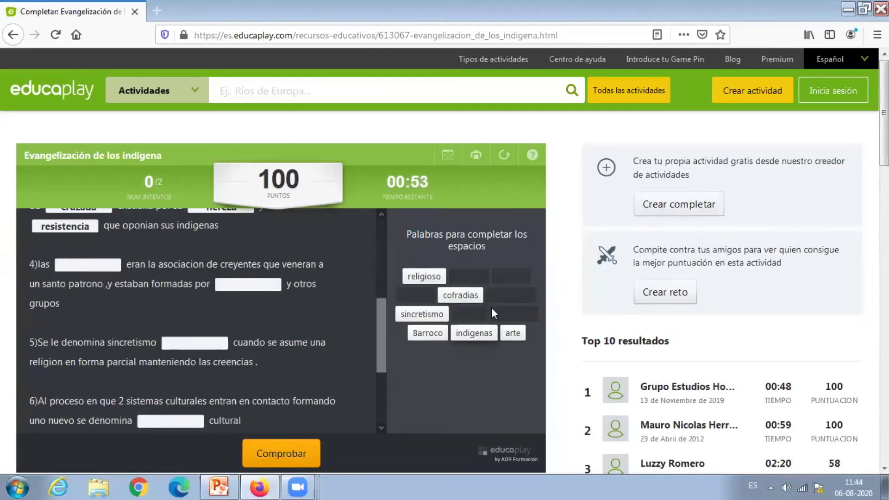
click(474, 297)
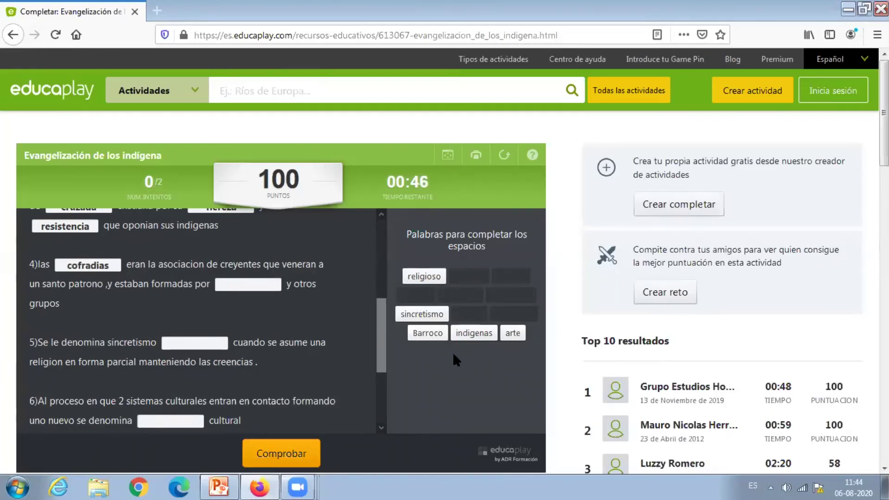
click(476, 339)
Fill the blank of sentence 5, about sincretismo, with the word "religioso"
drag(382, 317, 383, 348)
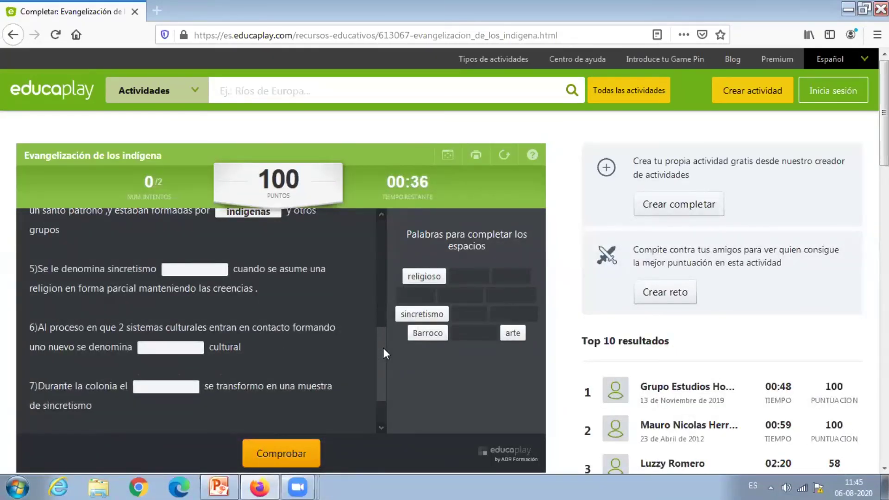
drag(382, 348, 383, 351)
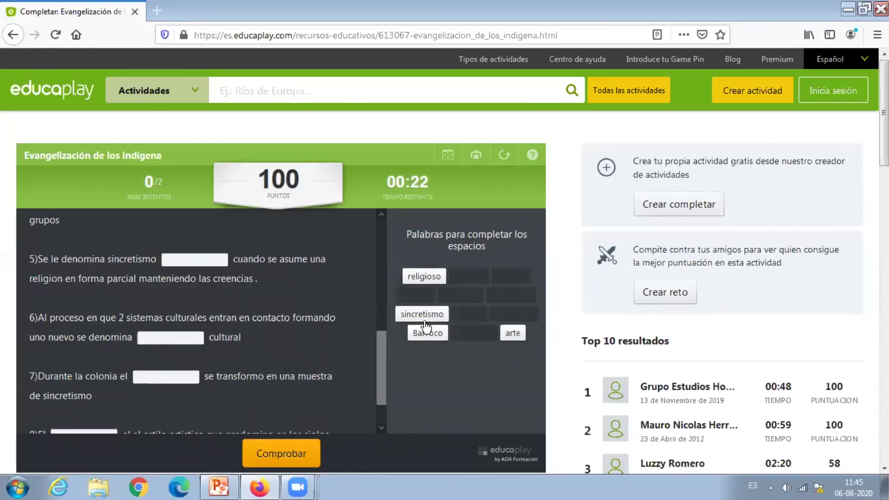
click(422, 275)
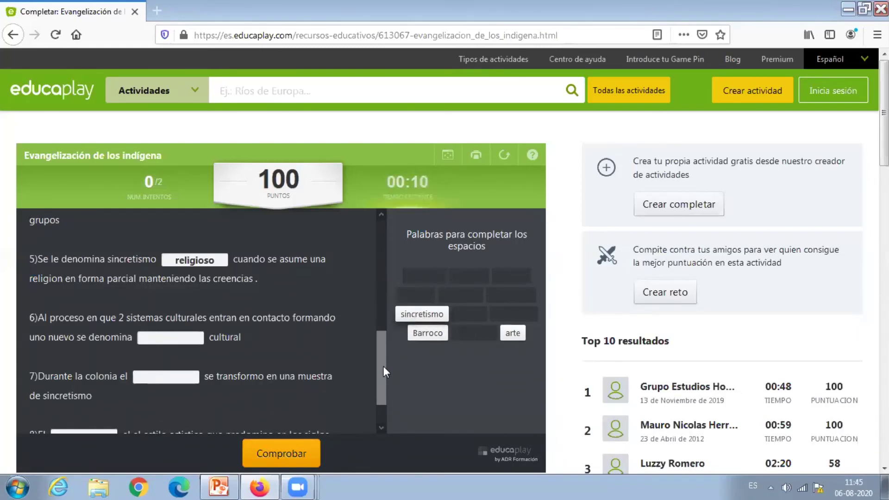
Place "sincretismo" in sentence 6 and "arte" in sentence 7, and try to place "Barroco" in sentence 8
scroll(383, 366, down, 2)
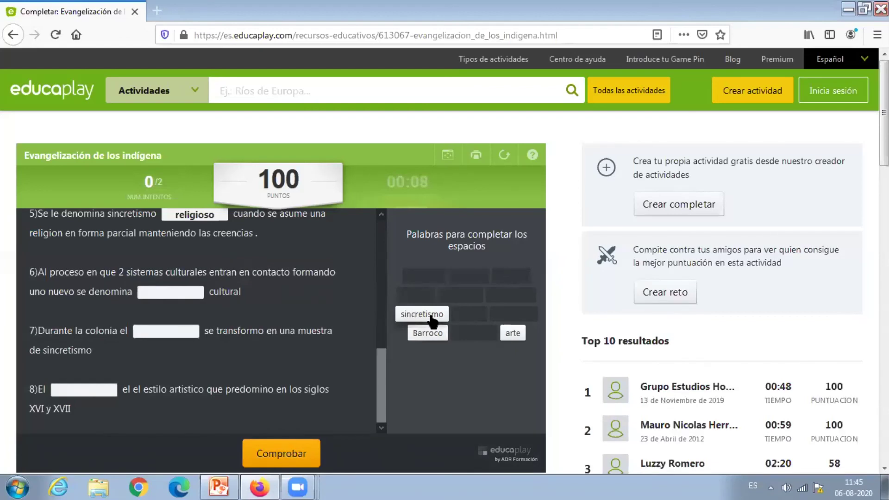
drag(430, 315, 170, 292)
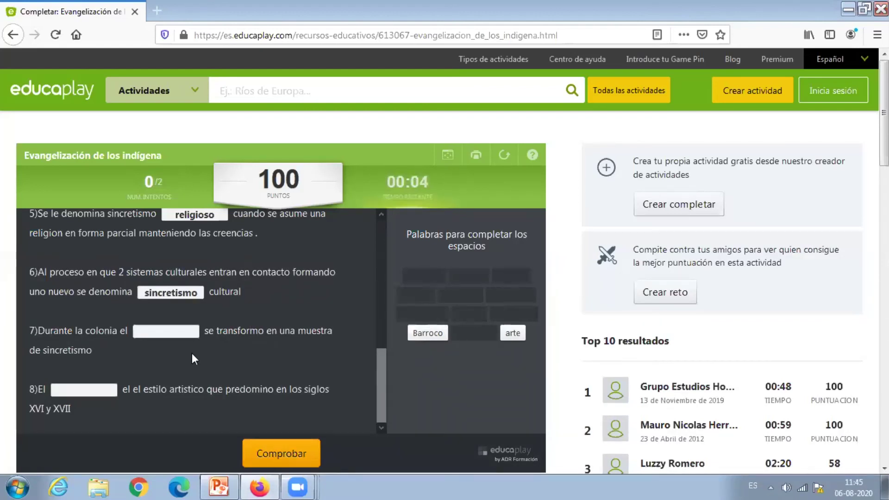
click(513, 332)
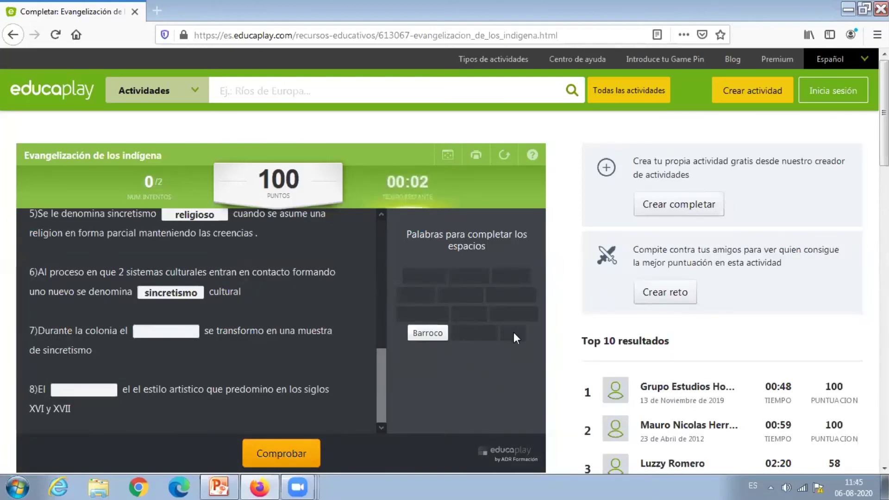
click(423, 332)
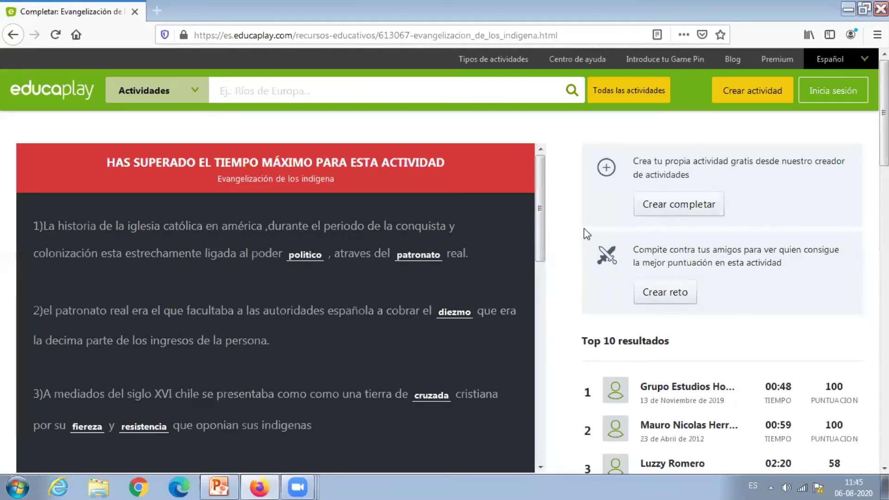
Review the corrected sentences and the summary of points, time and attempts on the activity's results page
scroll(546, 263, down, 2)
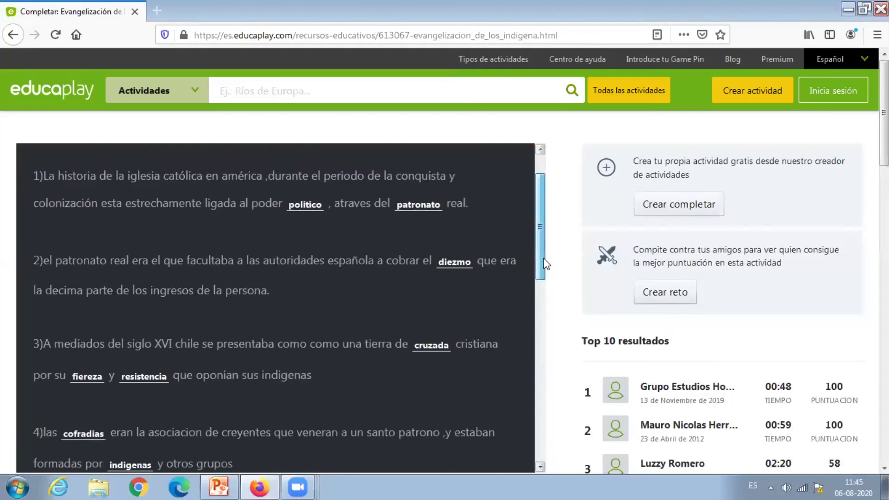
scroll(541, 385, down, 6)
scroll(541, 399, down, 8)
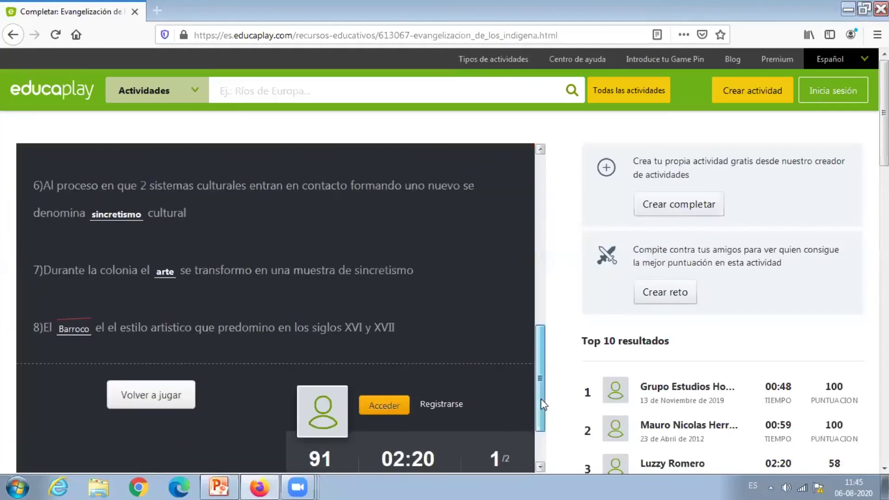
drag(540, 399, 540, 423)
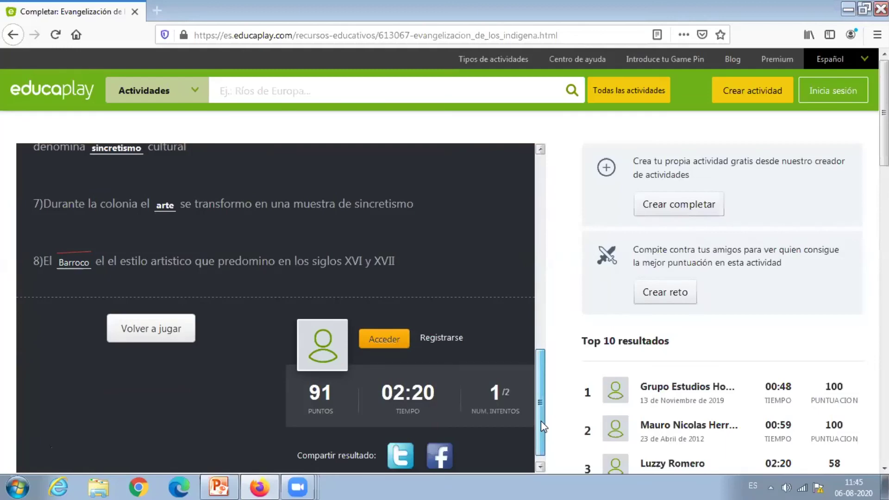
drag(540, 423, 540, 401)
scroll(539, 398, up, 3)
drag(541, 378, 521, 212)
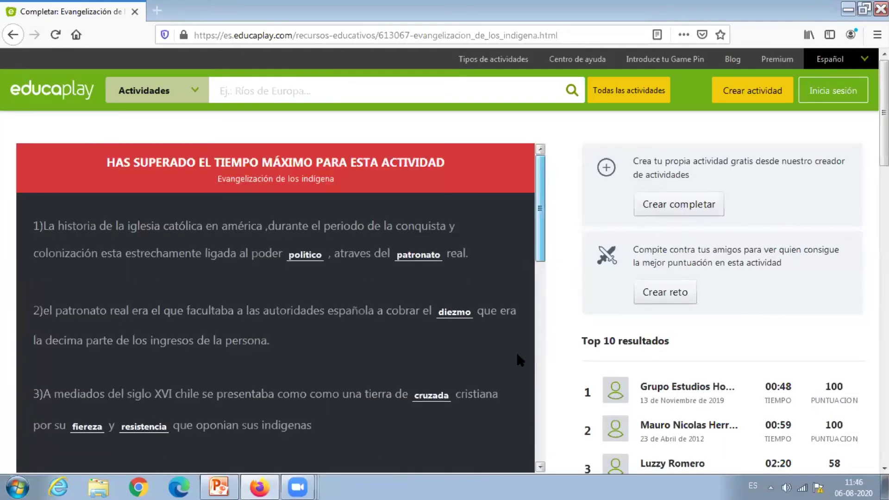
scroll(518, 253, down, 15)
scroll(482, 433, up, 3)
scroll(509, 416, down, 2)
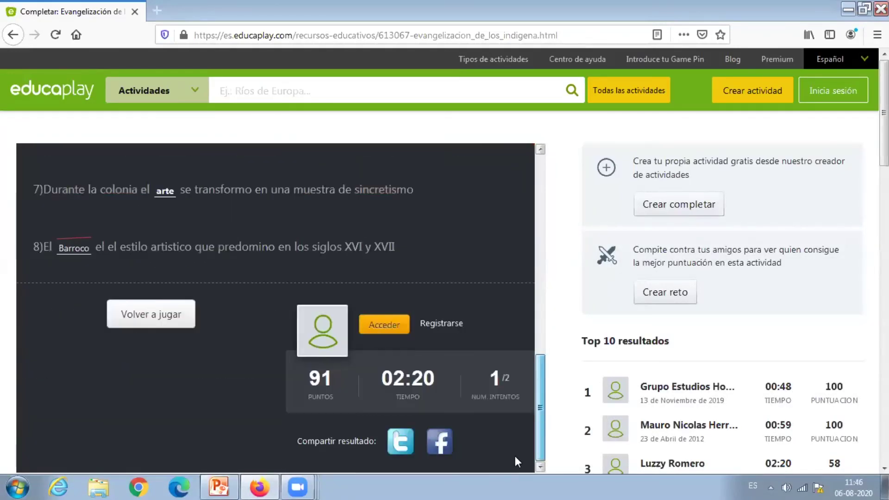
scroll(518, 416, up, 4)
scroll(529, 342, up, 6)
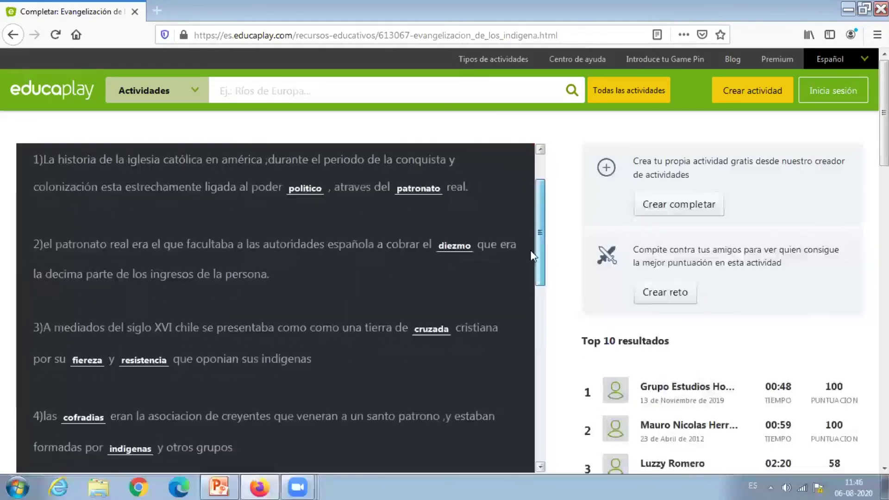